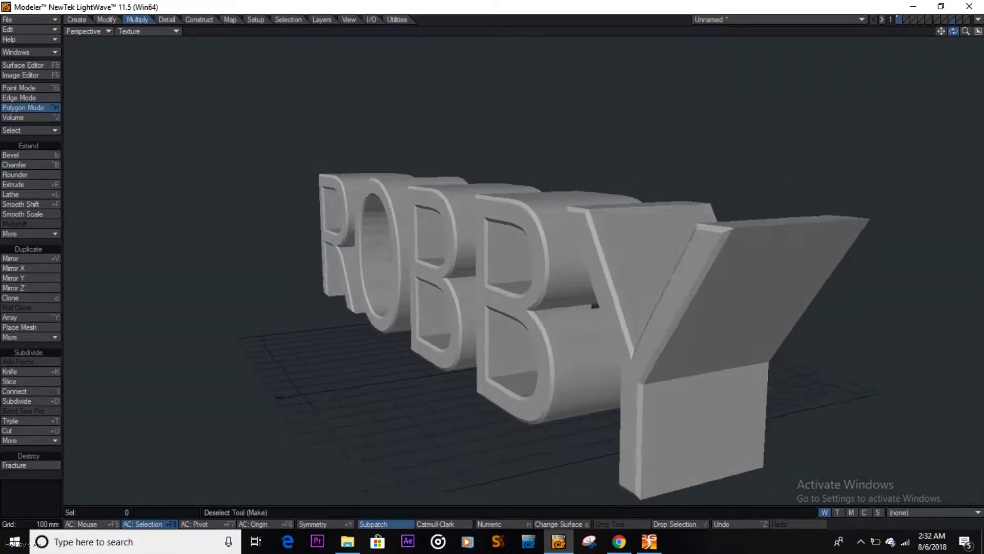
left_click_drag(794, 33, 554, 38)
mouse_move(954, 32)
left_mouse_down()
mouse_move(971, 34)
mouse_move(949, 43)
mouse_move(935, 31)
mouse_move(961, 36)
mouse_move(947, 37)
left_mouse_up()
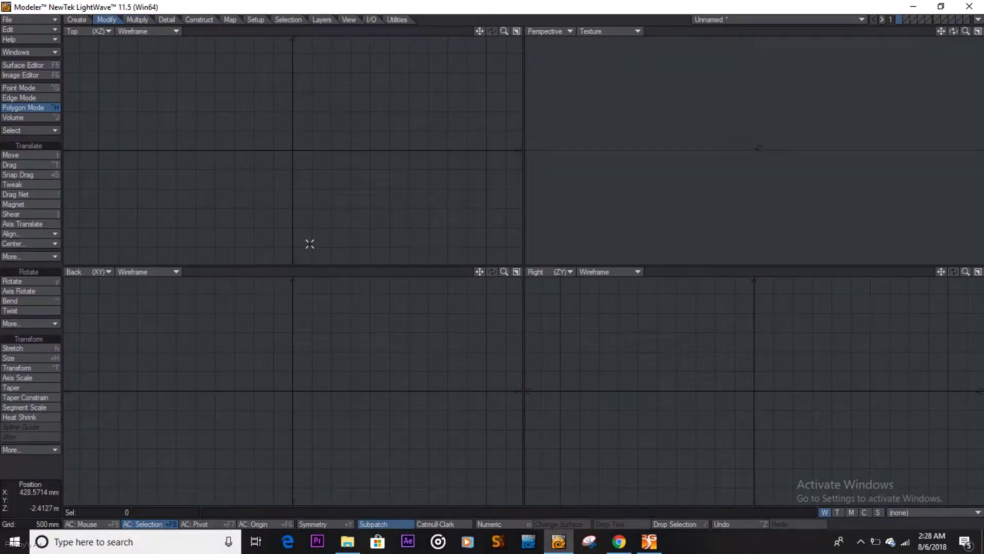
Create a flat multi-text object reading ROBBY in the Arial 400 font
left_click(78, 20)
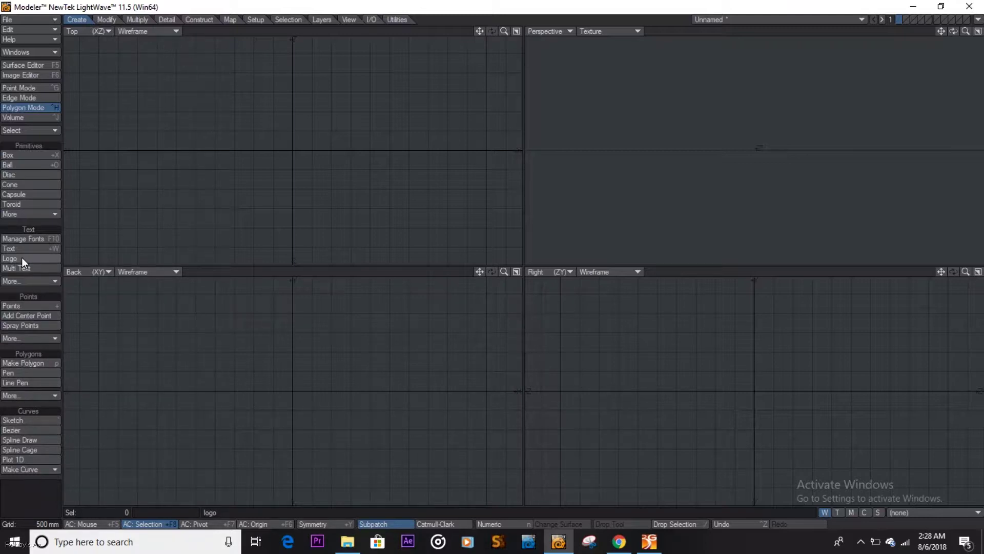
left_click(26, 283)
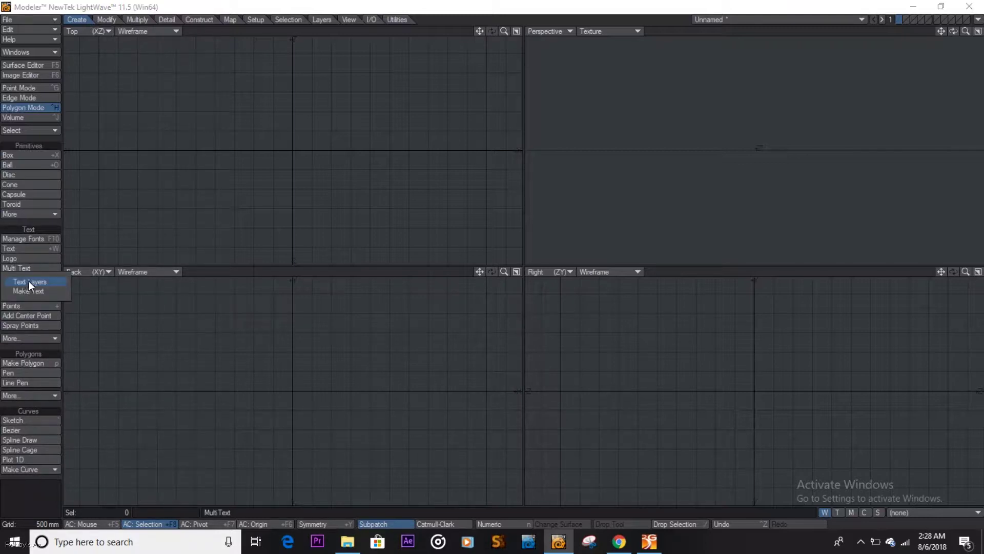
left_click(27, 267)
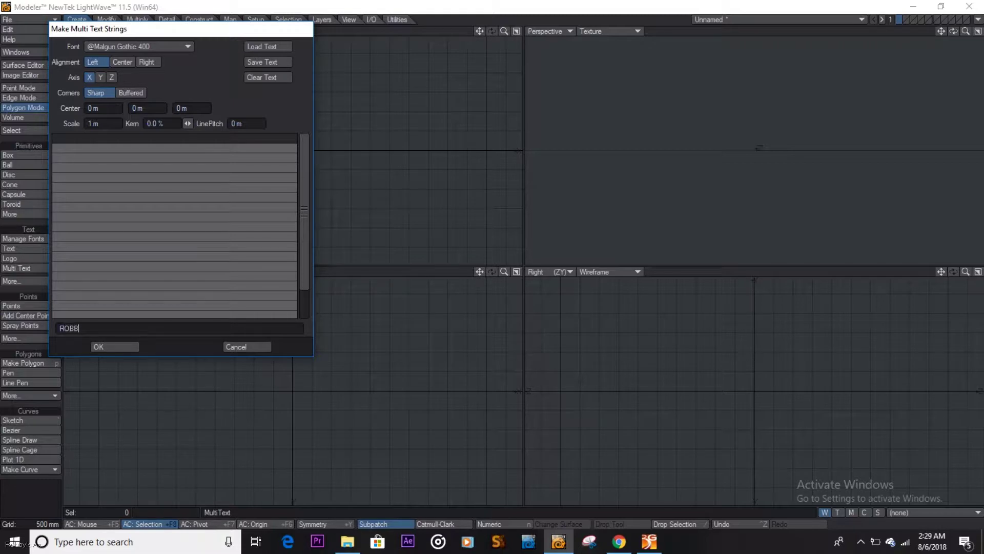
key("Return")
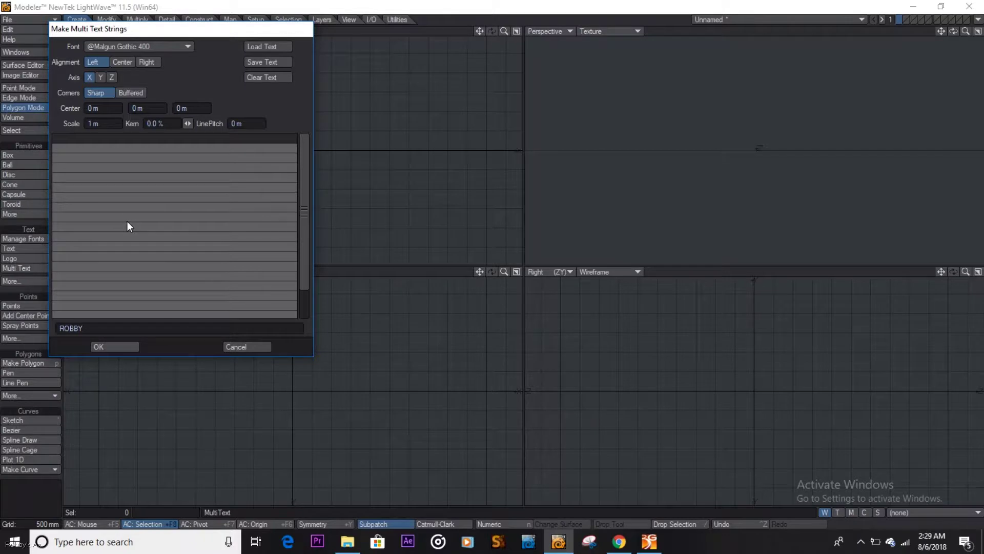
left_click(155, 48)
scroll(149, 402, "down", 6)
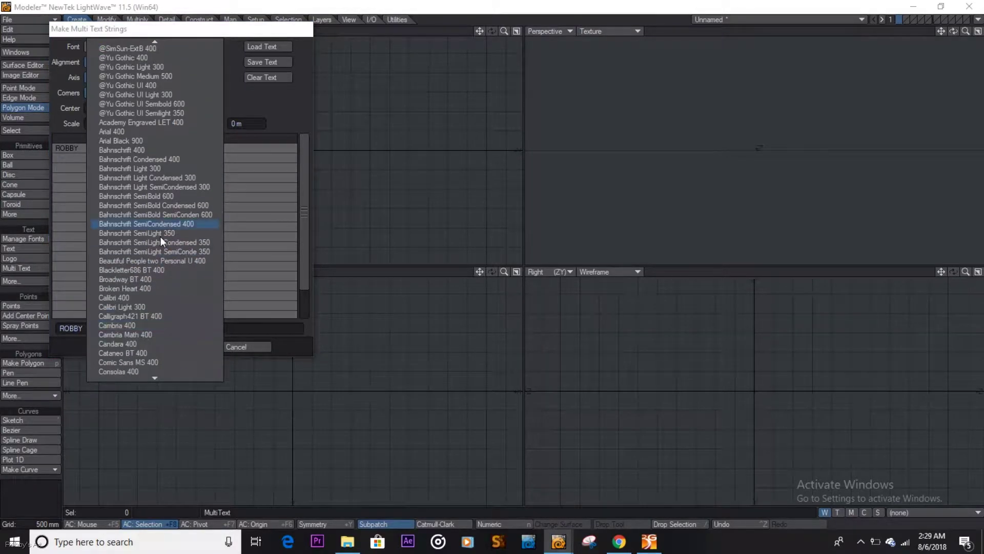
left_click(126, 134)
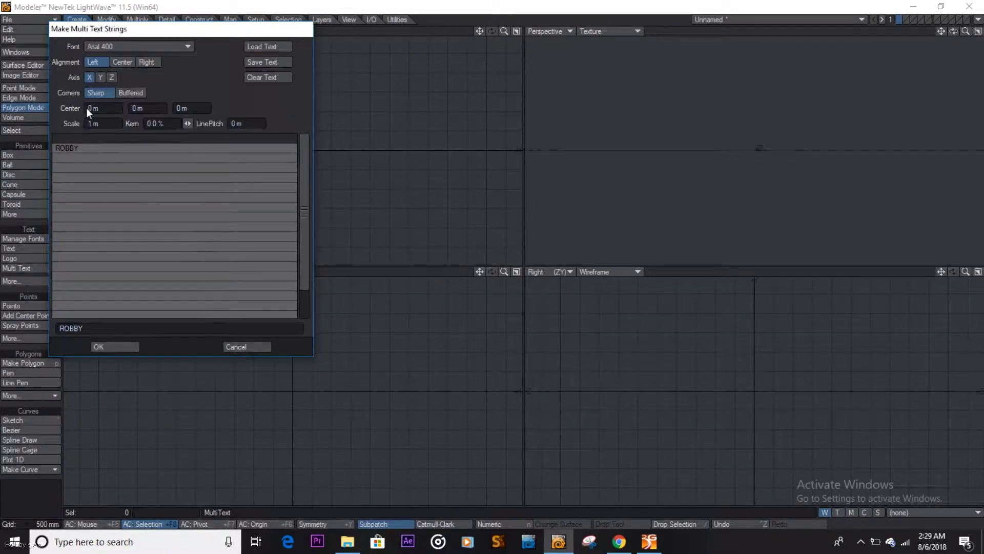
left_click(104, 348)
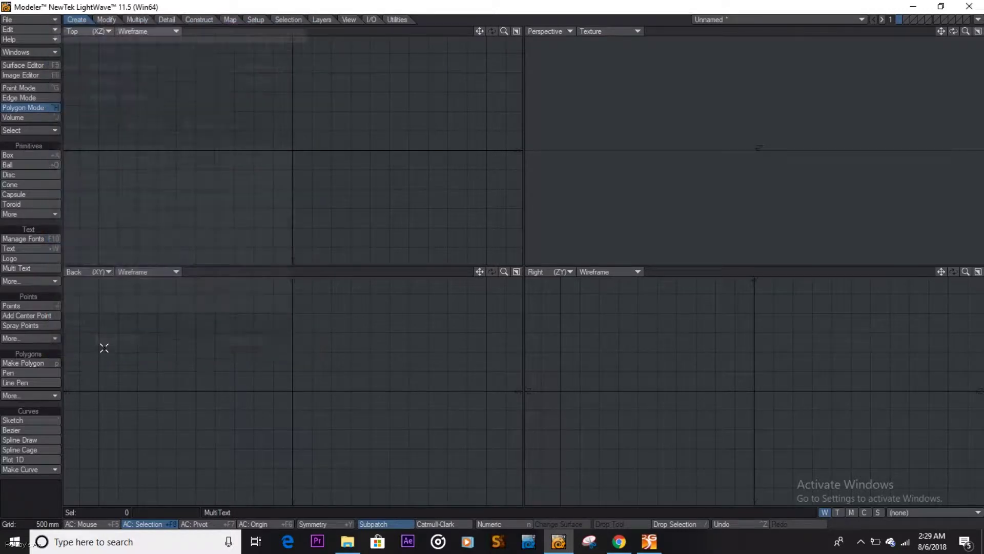
key("a")
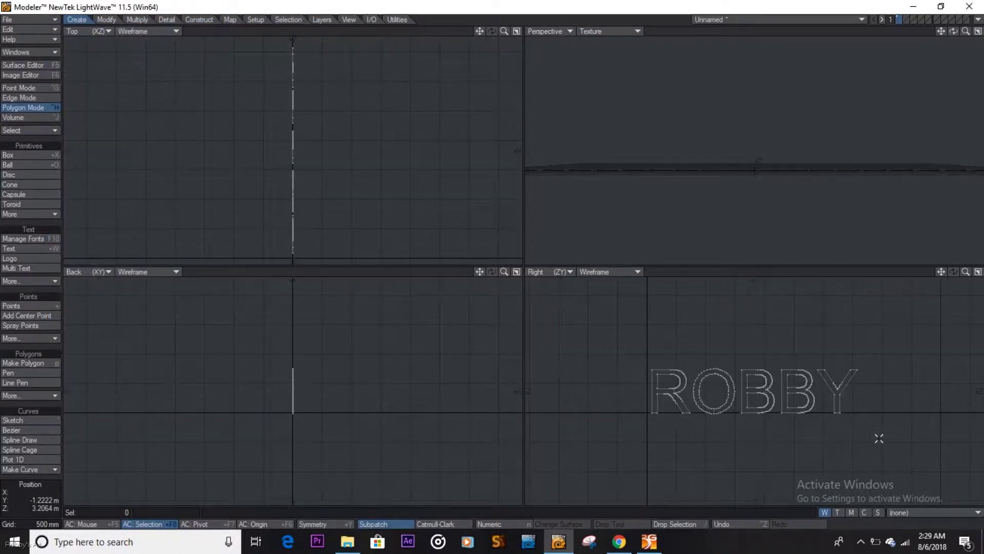
left_click_drag(954, 32, 952, 60)
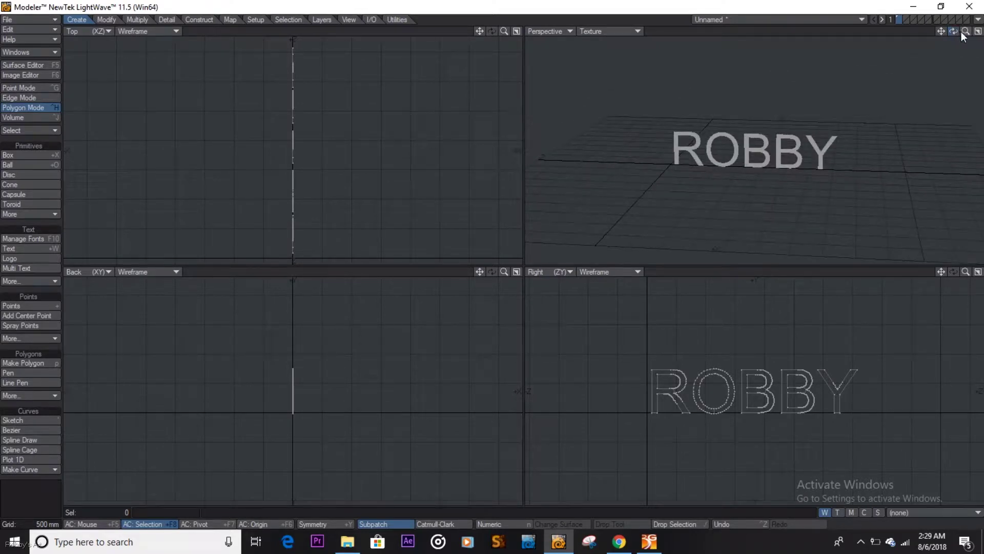
Try to extrude the flat ROBBY text along the X axis and flip its polygons
left_click(137, 20)
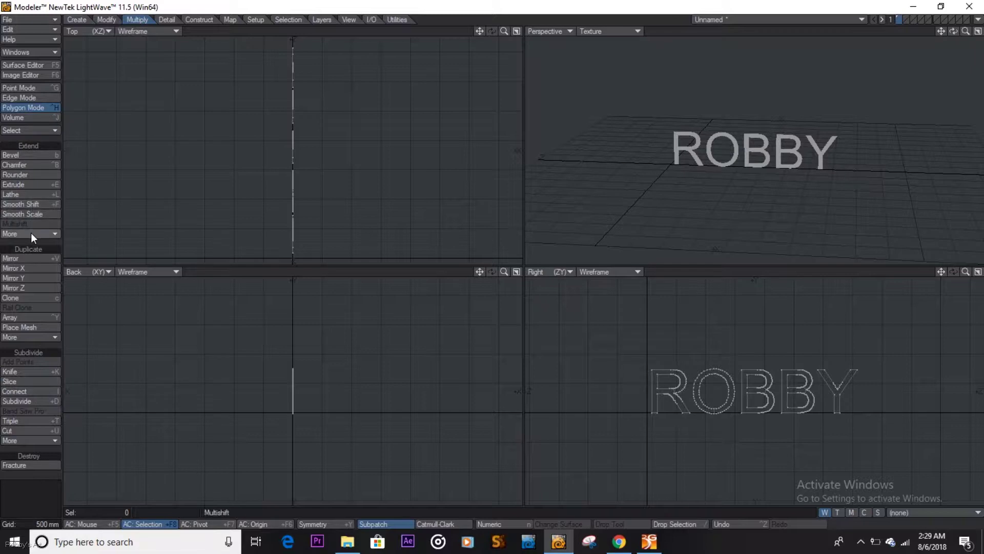
left_click(27, 183)
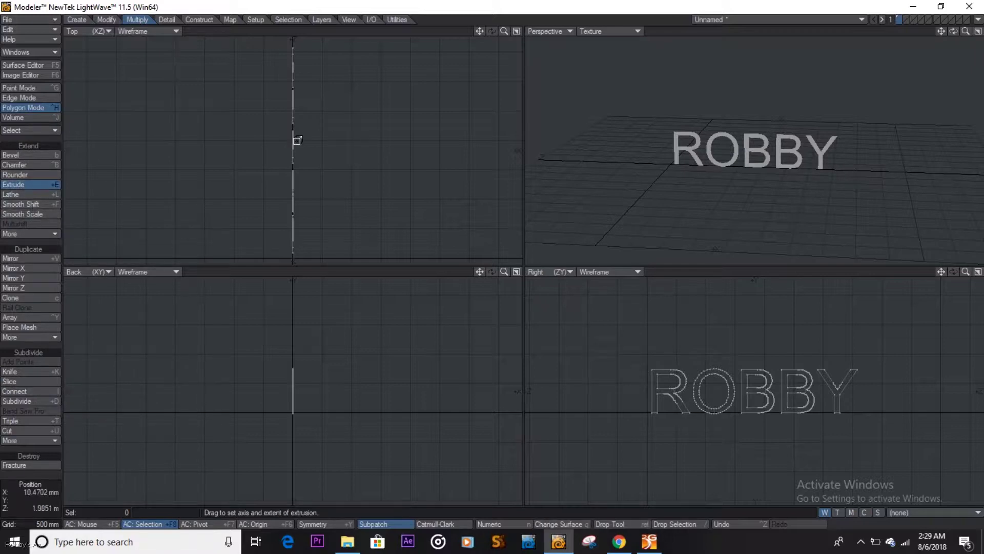
left_click_drag(297, 140, 327, 141)
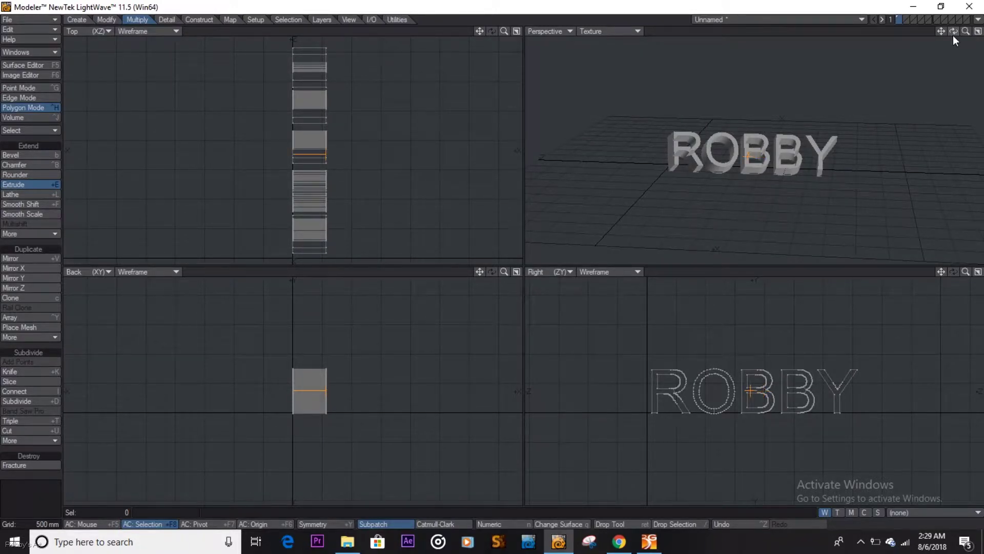
left_click_drag(953, 29, 921, 54)
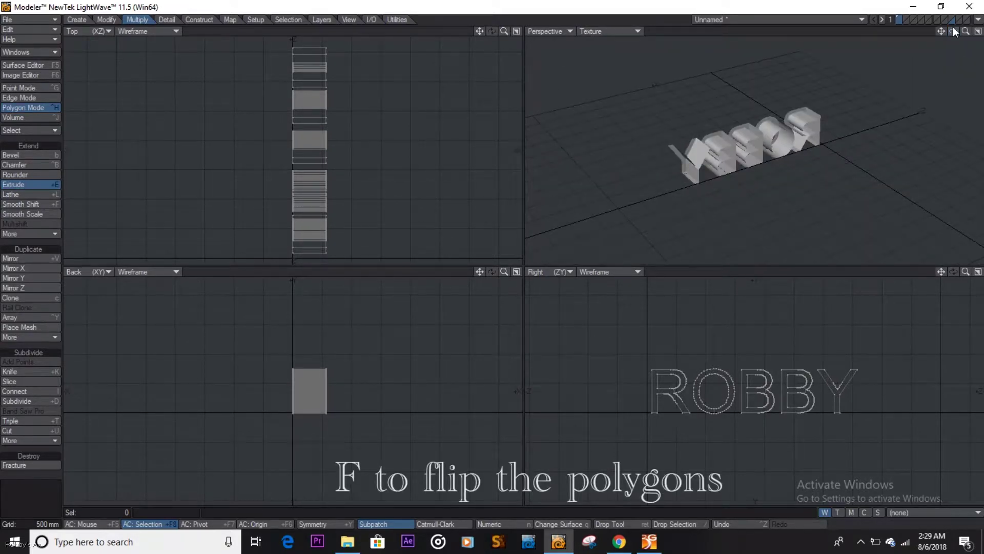
key("f")
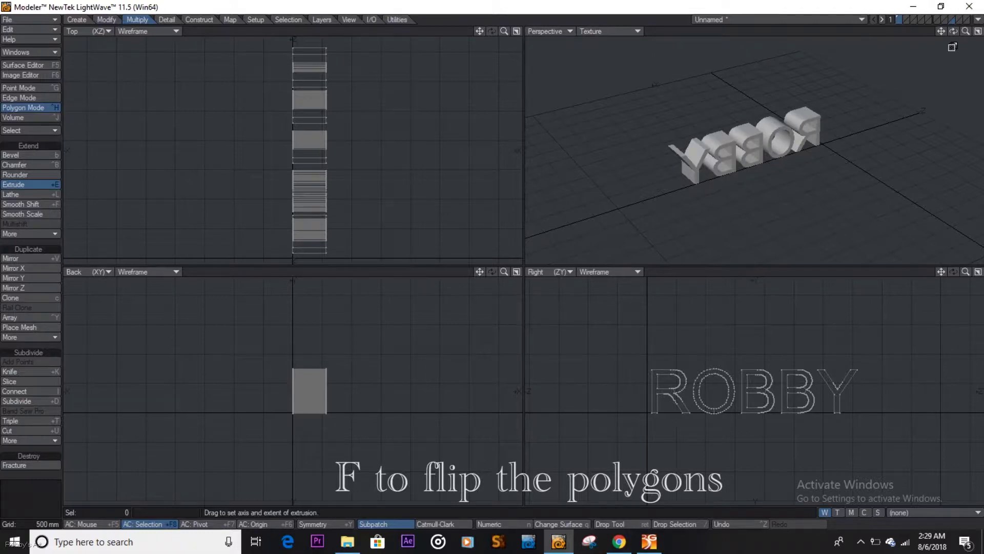
mouse_move(953, 31)
left_mouse_down()
mouse_move(897, 44)
mouse_move(874, 23)
mouse_move(955, 30)
left_mouse_up()
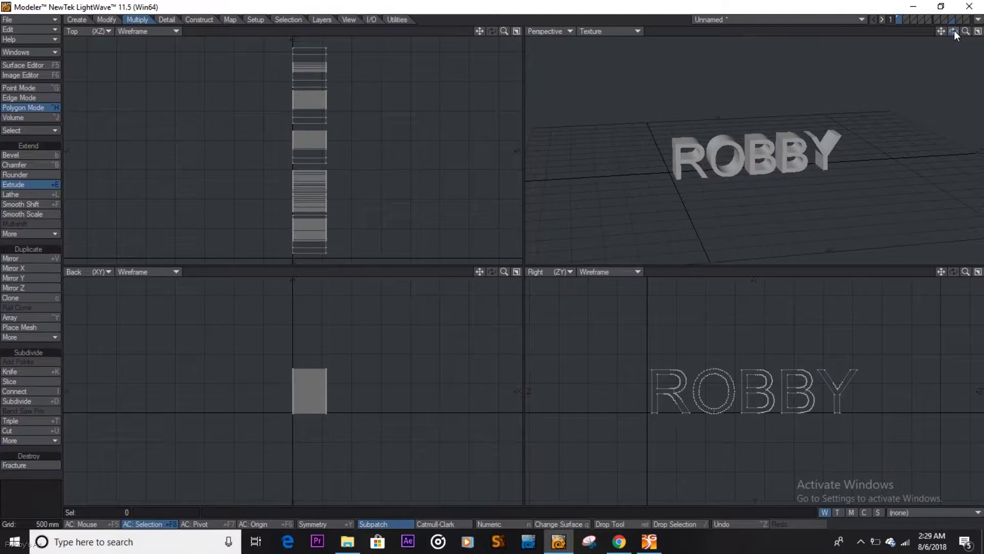
Undo the polygon flip and the extrusion of the text
key("ctrl+z")
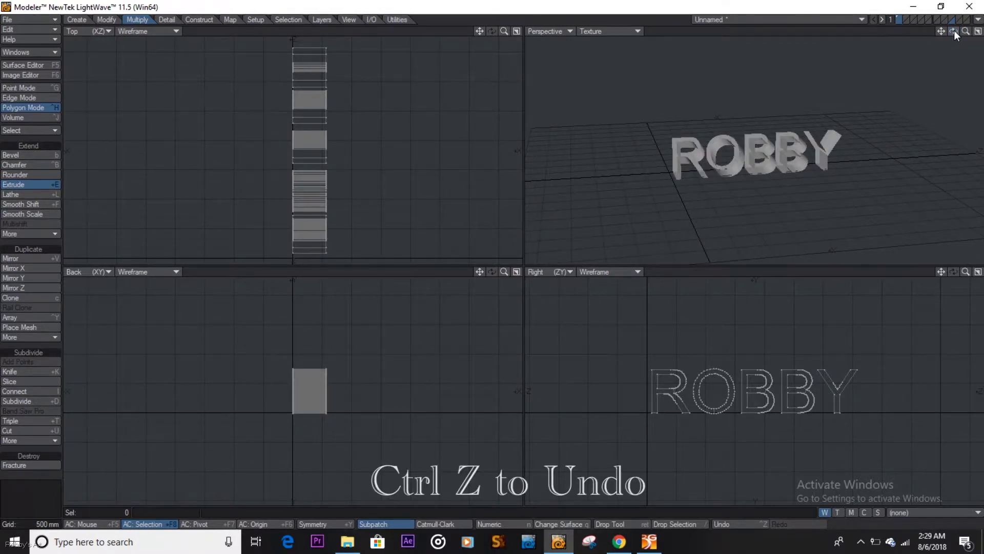
key("ctrl+z")
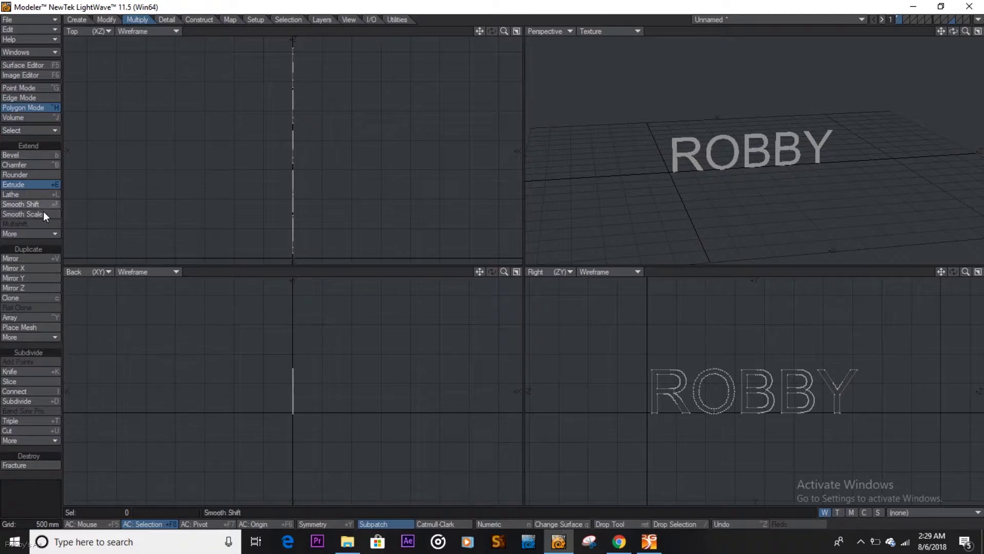
Thicken the flat ROBBY text along the X axis into solid 3D letters and release the tool
left_click(34, 237)
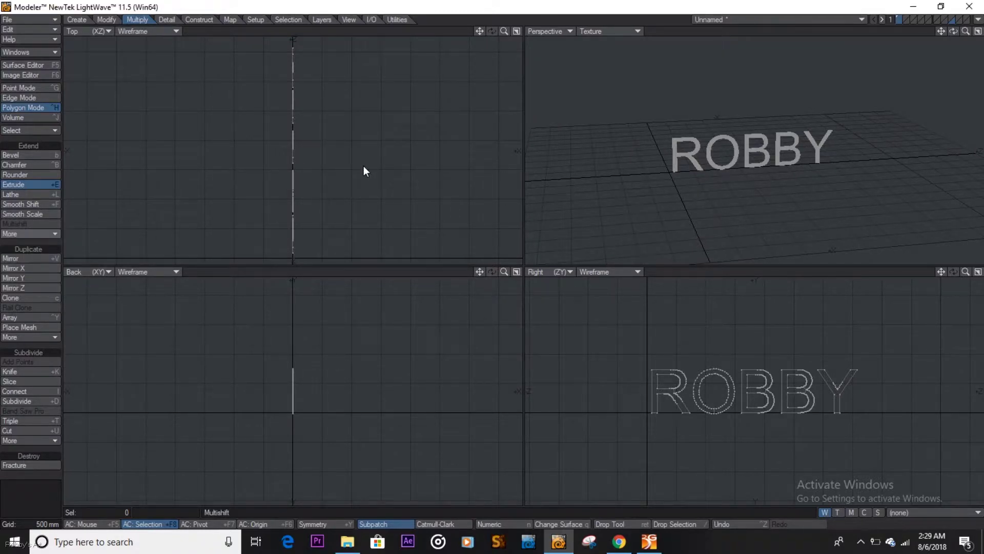
left_click_drag(299, 163, 328, 163)
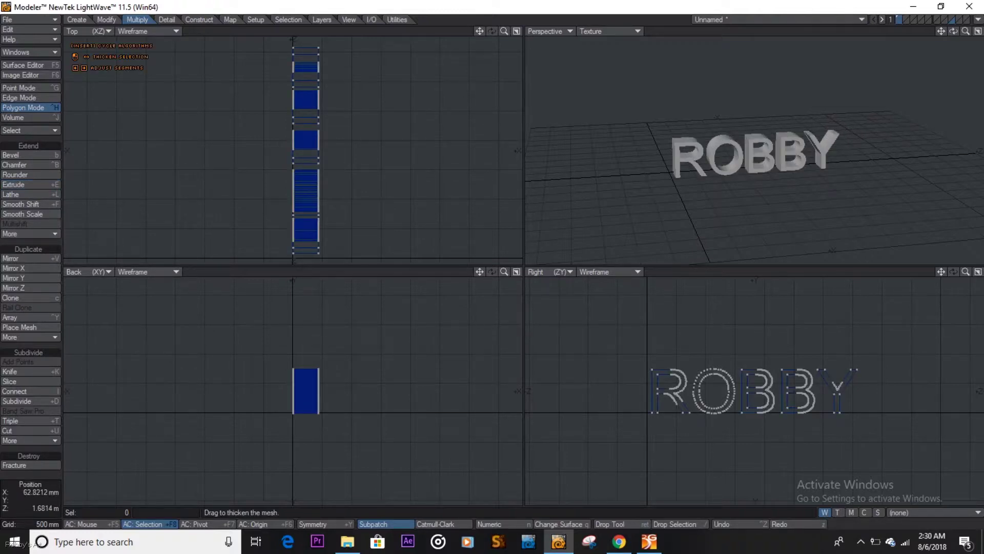
key("space")
key("a")
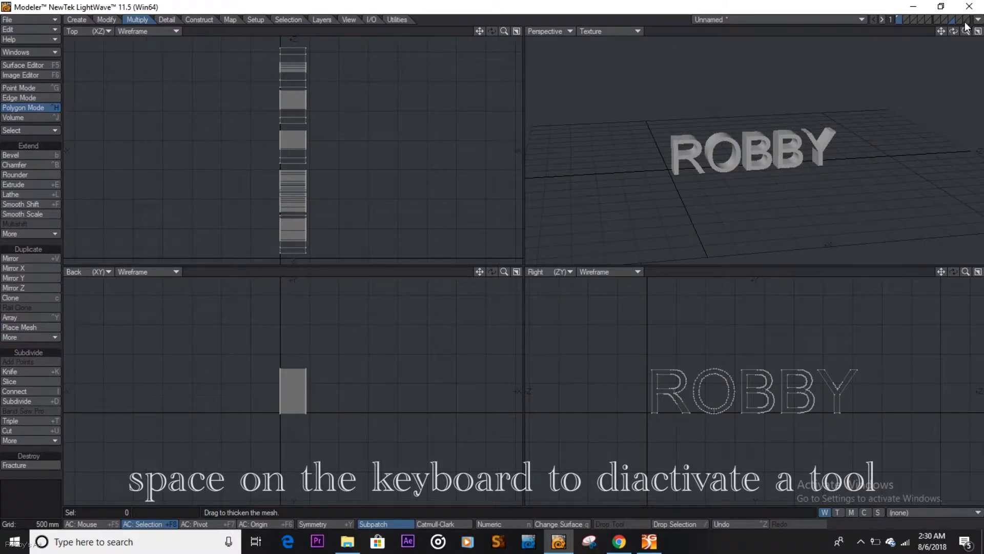
mouse_move(965, 31)
left_mouse_down()
mouse_move(976, 31)
mouse_move(922, 24)
mouse_move(894, 39)
mouse_move(954, 31)
left_mouse_up()
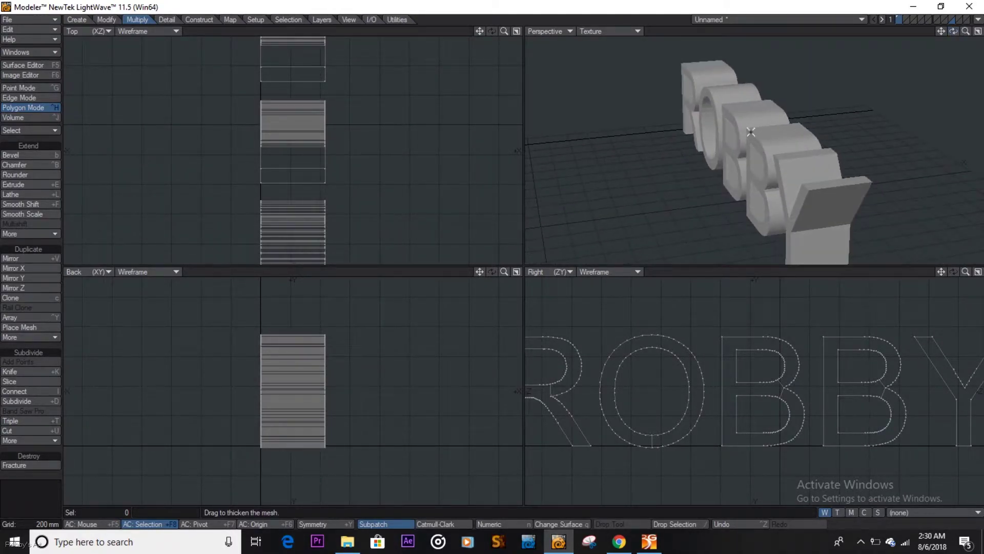
Select the front face polygons of all five letters R, O, B, B and Y
left_click(77, 19)
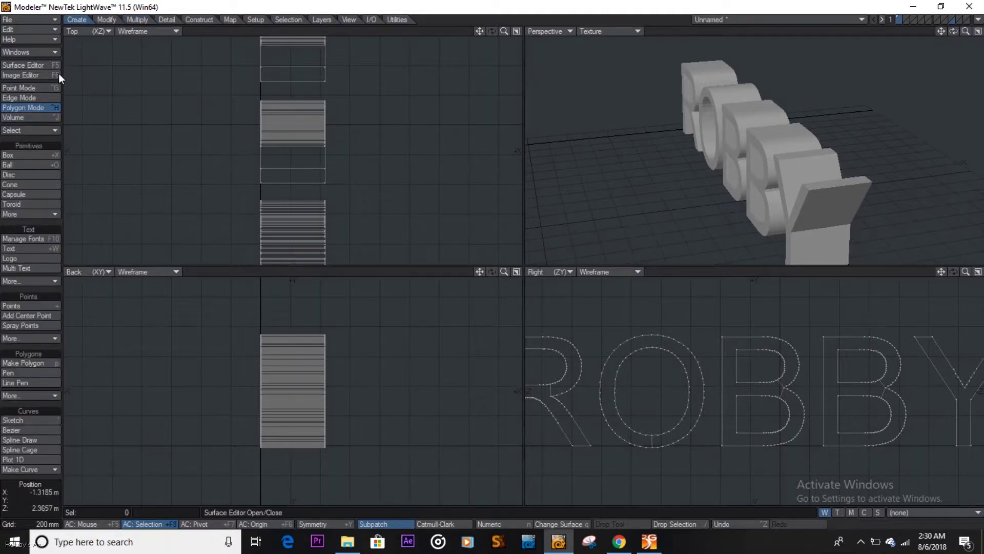
left_click(139, 19)
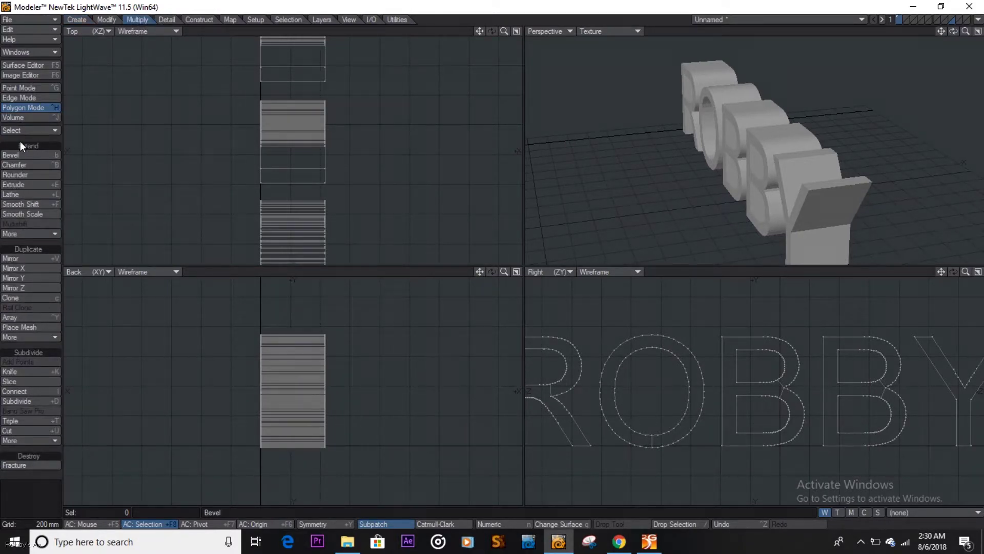
left_click(20, 154)
left_click(20, 154)
left_click(706, 92)
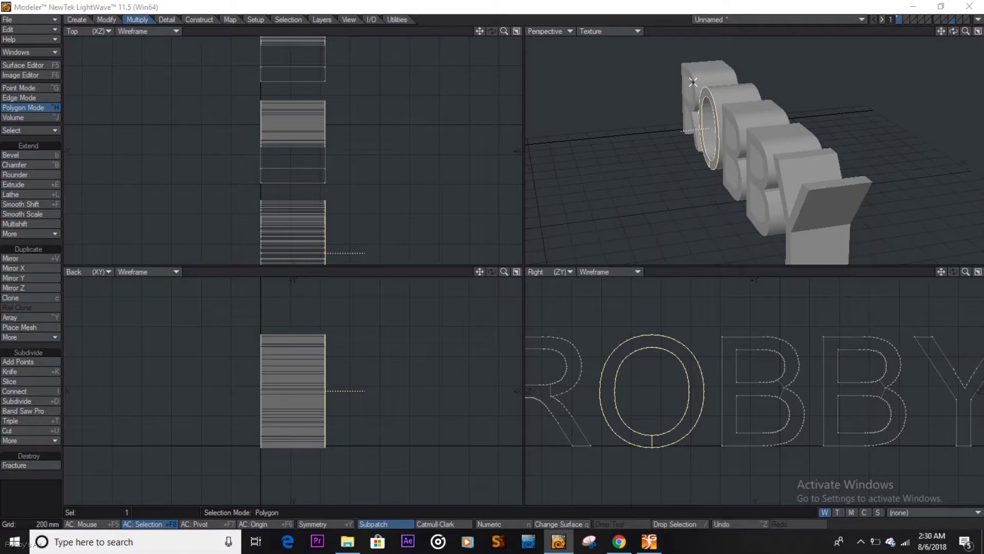
key("super")
key("super")
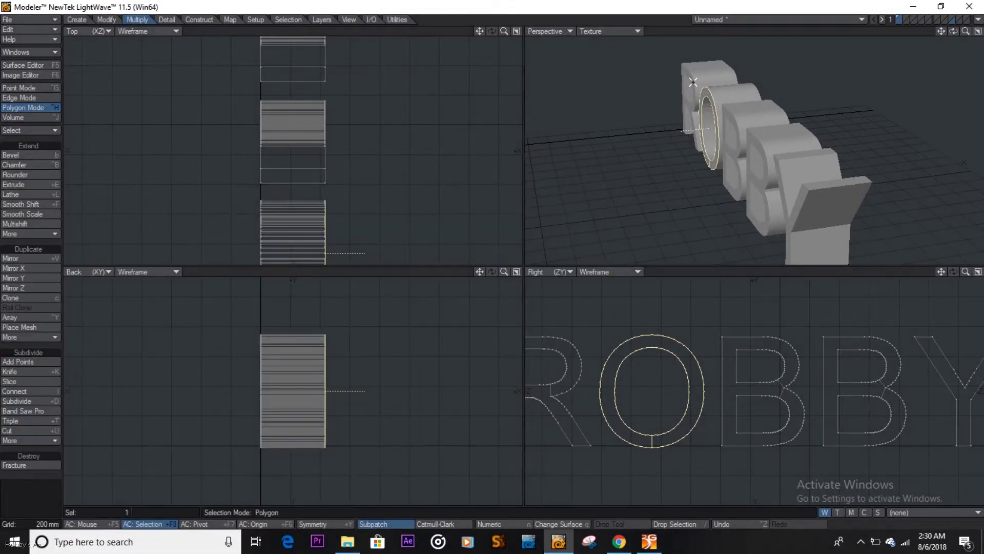
left_click(692, 82)
left_click(767, 147)
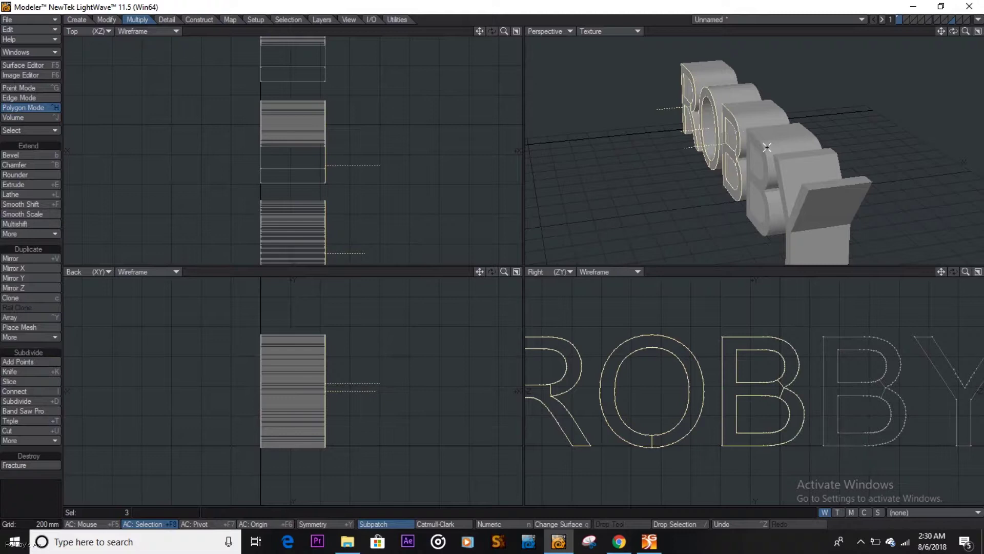
left_click(759, 147)
left_click(780, 173)
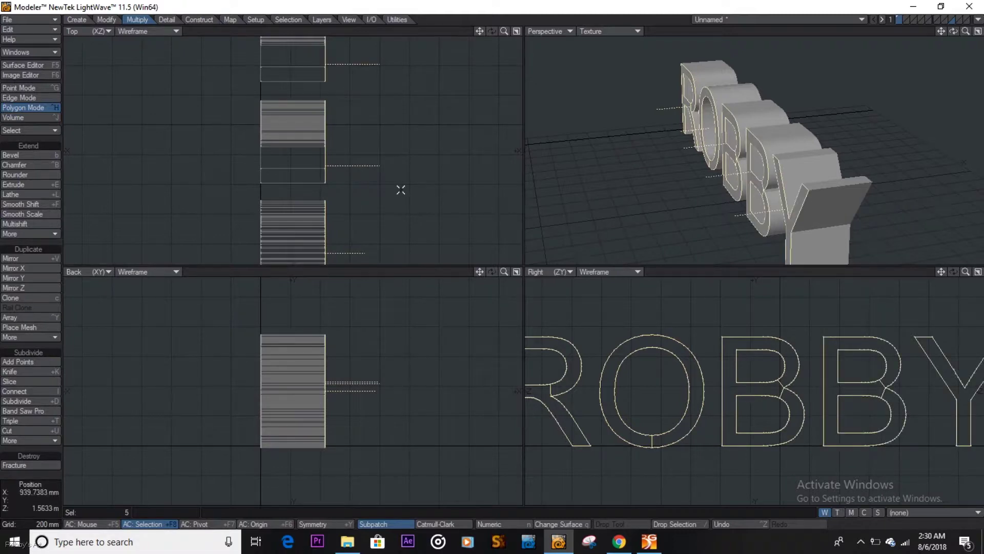
Bevel the selected front faces with a slight shift and a small inset, and clear the selection
left_click(20, 152)
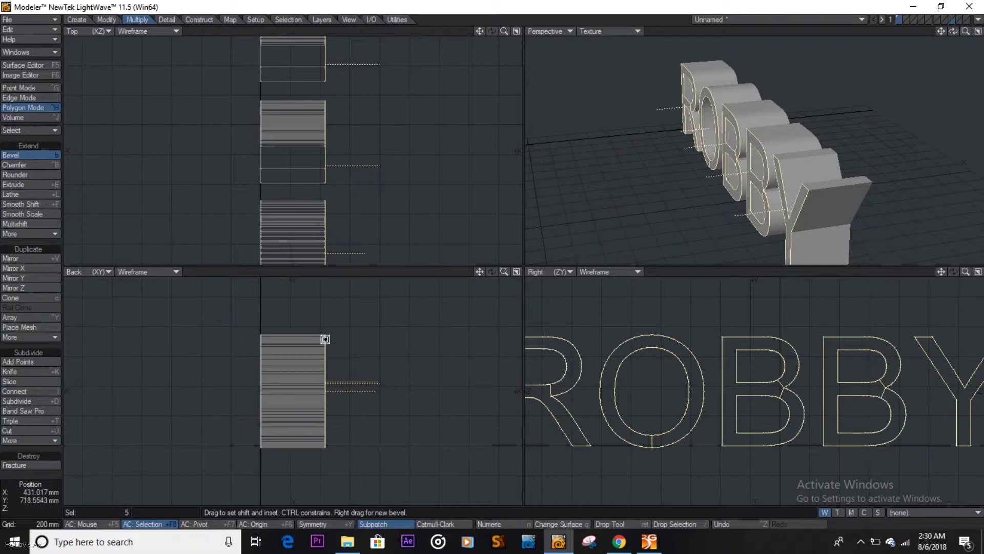
left_click_drag(325, 336, 324, 339)
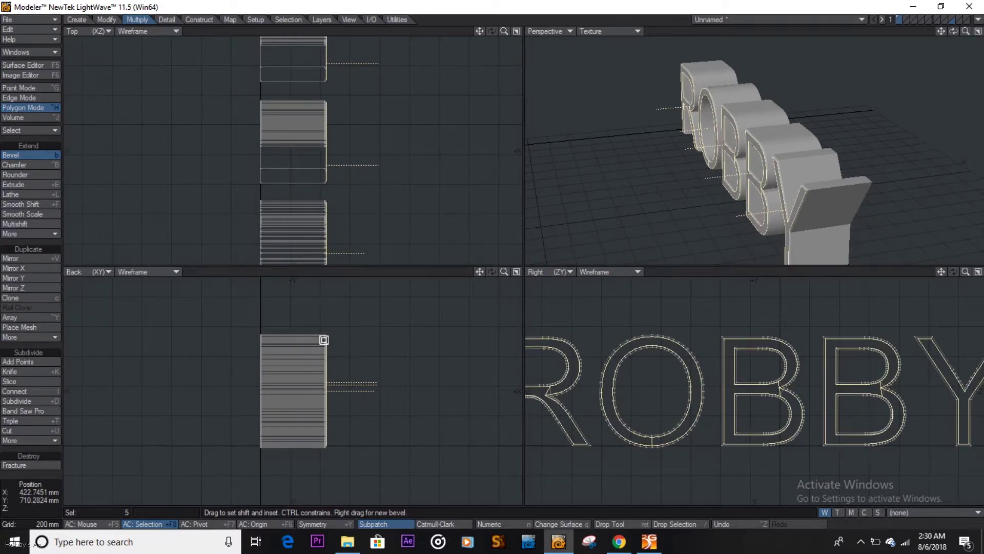
key("space")
key("slash")
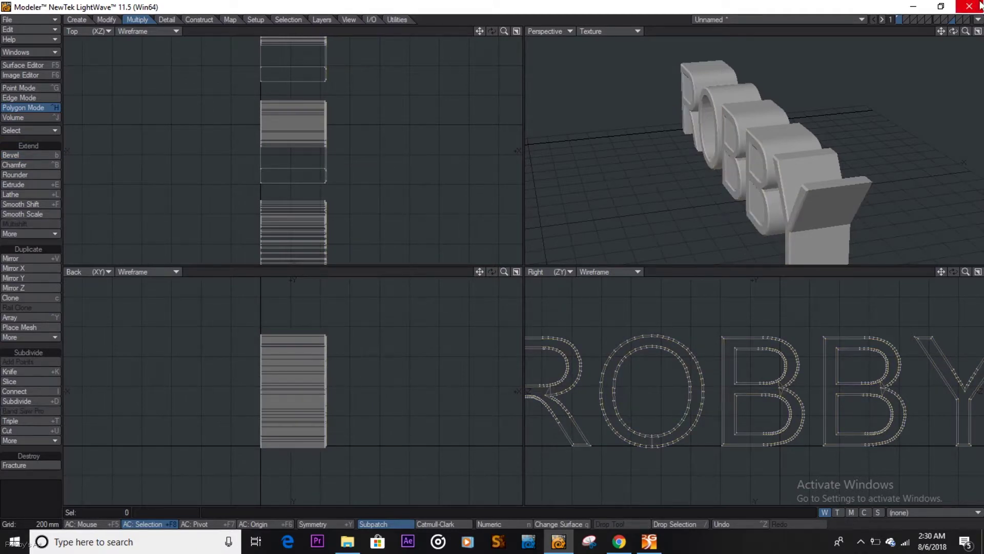
Select the back face polygon of the letter Y and flip it to face outward
left_click_drag(953, 31, 538, 133)
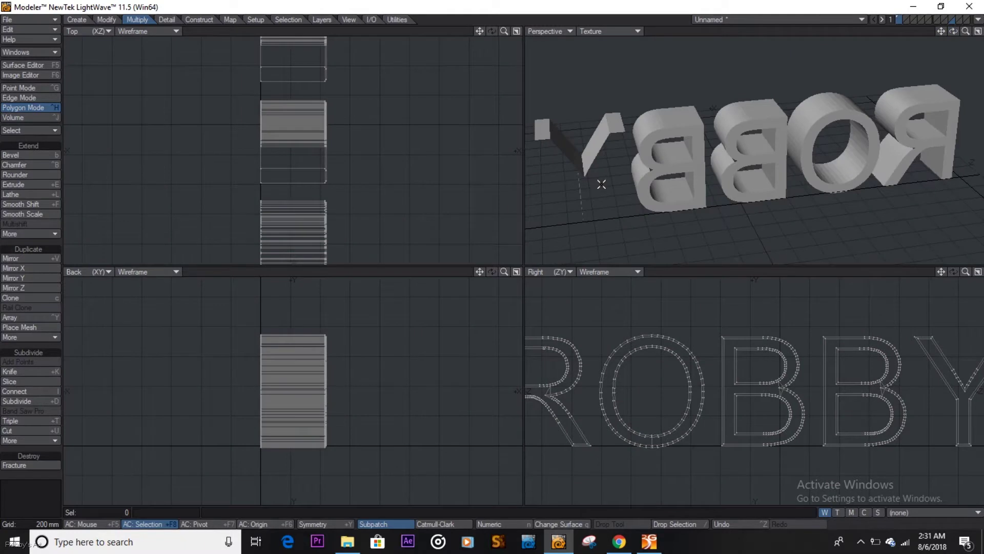
left_click(608, 154)
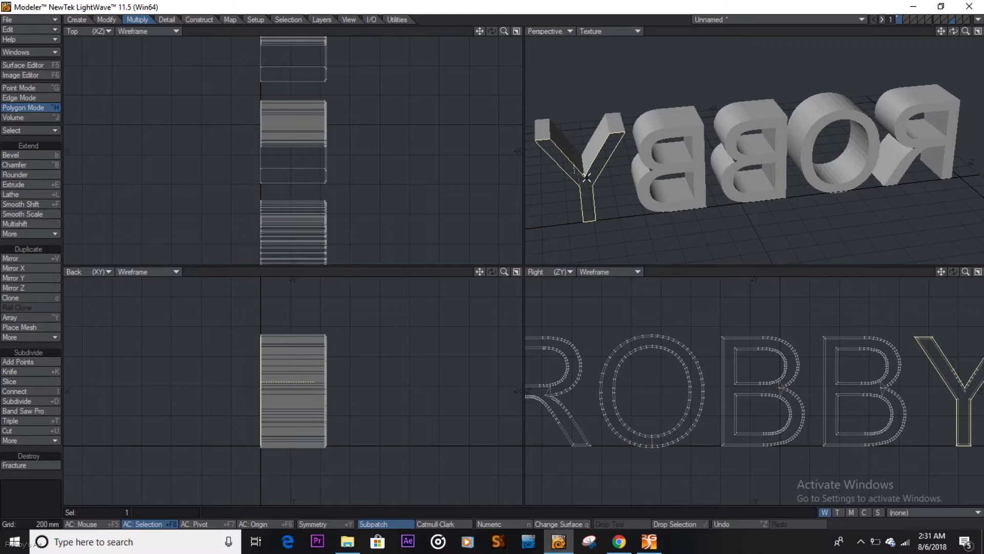
key("f")
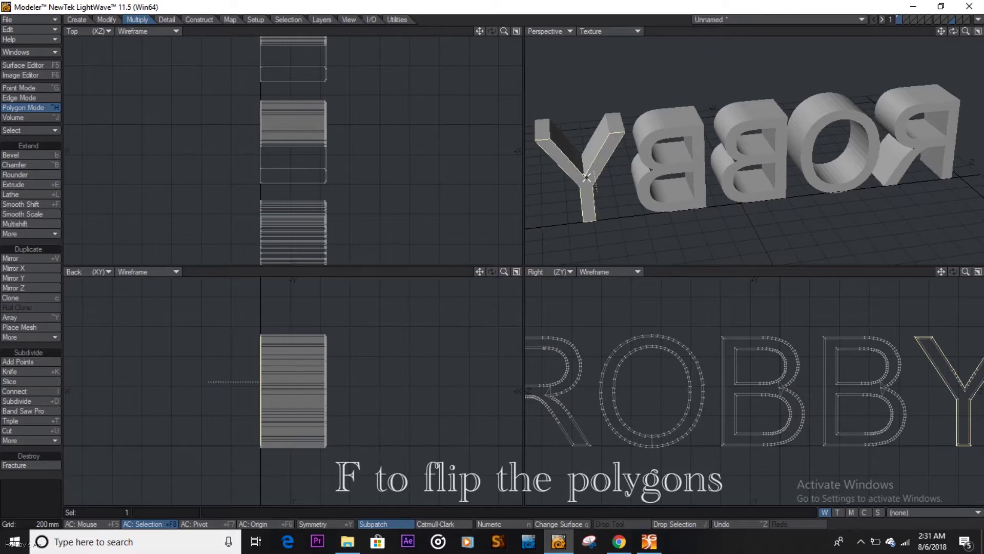
Add the back face polygons of both letters B, the O and the R to the selected back face of the Y
left_click(675, 133)
left_click(771, 127)
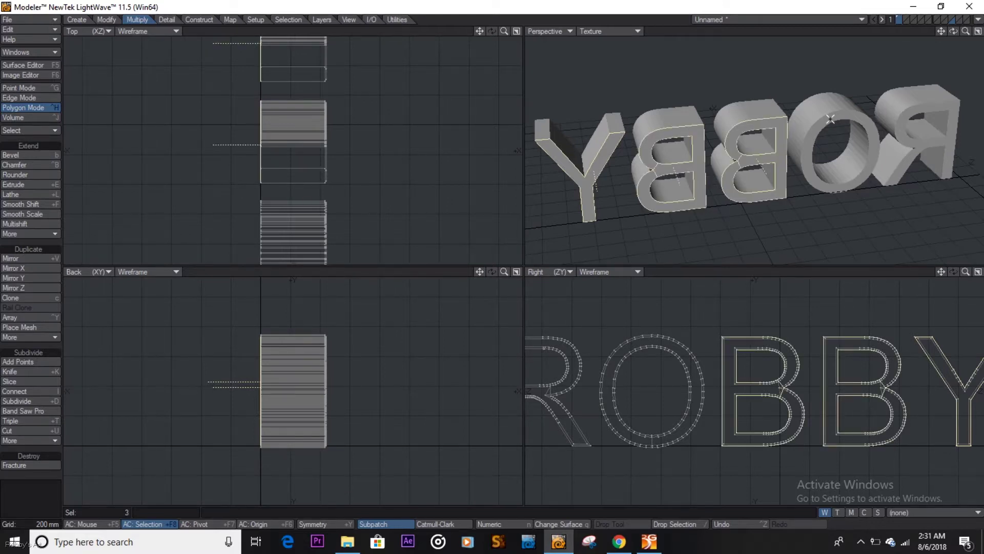
left_click(862, 114)
left_click(906, 109)
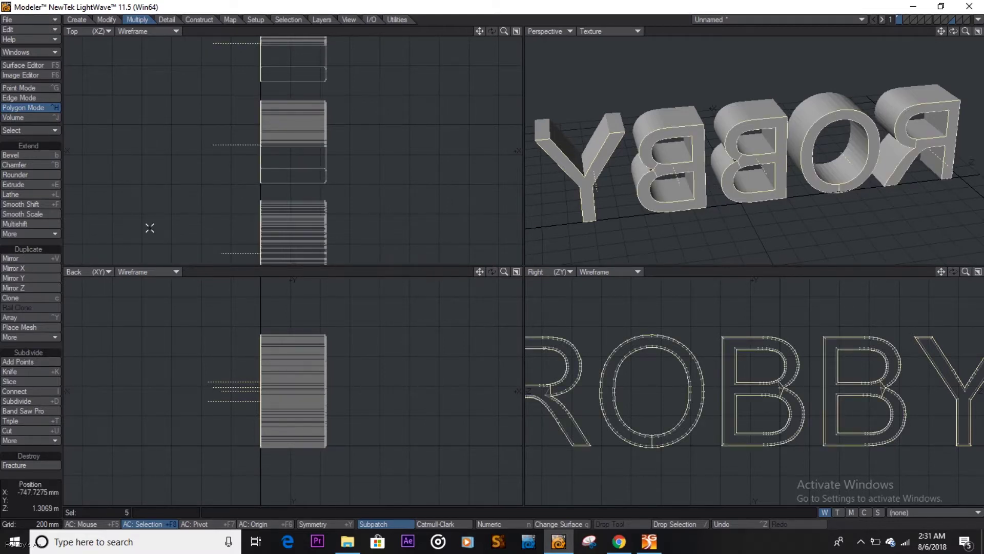
Bevel the selected back faces with a shift and inset of about 8.3 mm each, and clear the selection
left_click(27, 157)
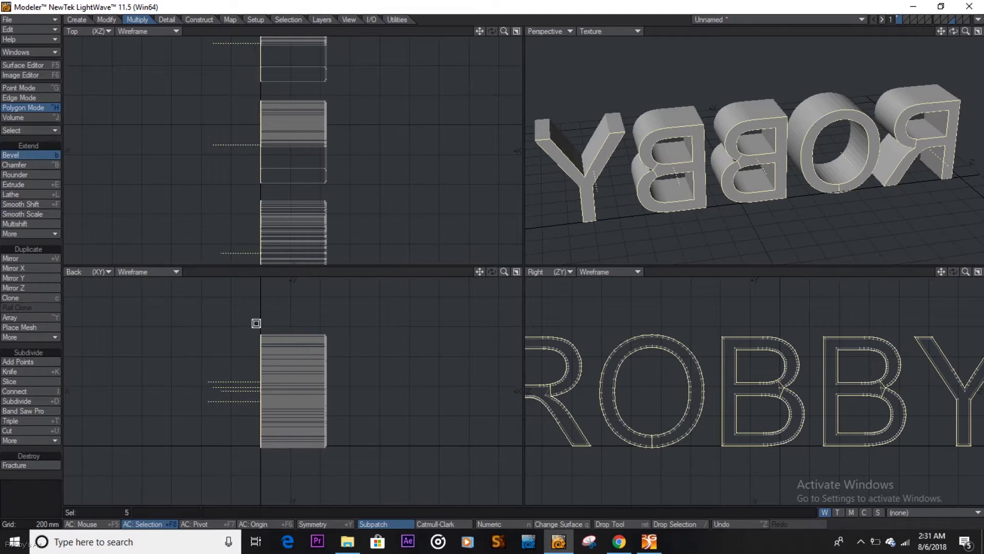
mouse_move(259, 354)
left_mouse_down()
mouse_move(268, 358)
mouse_move(259, 355)
left_mouse_up()
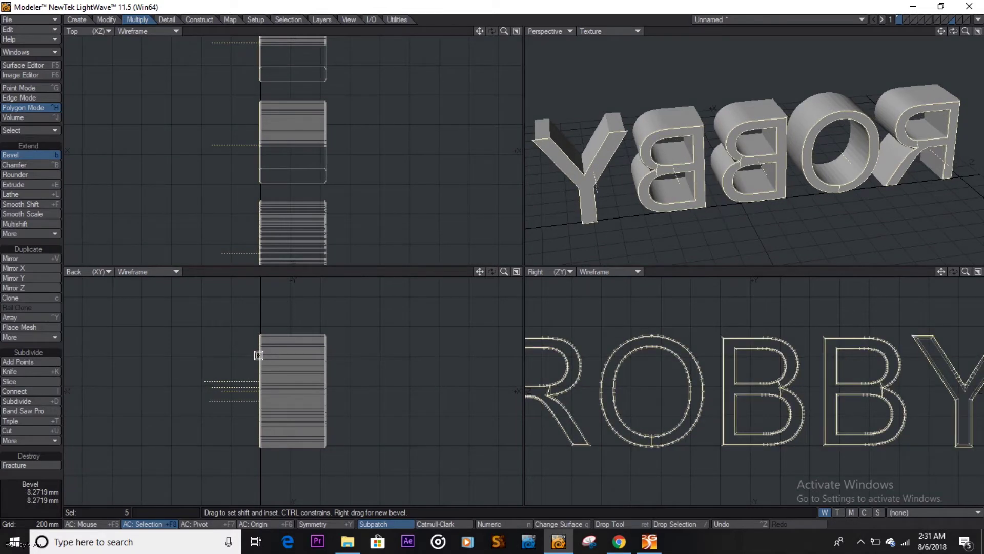
key("Return")
key("slash")
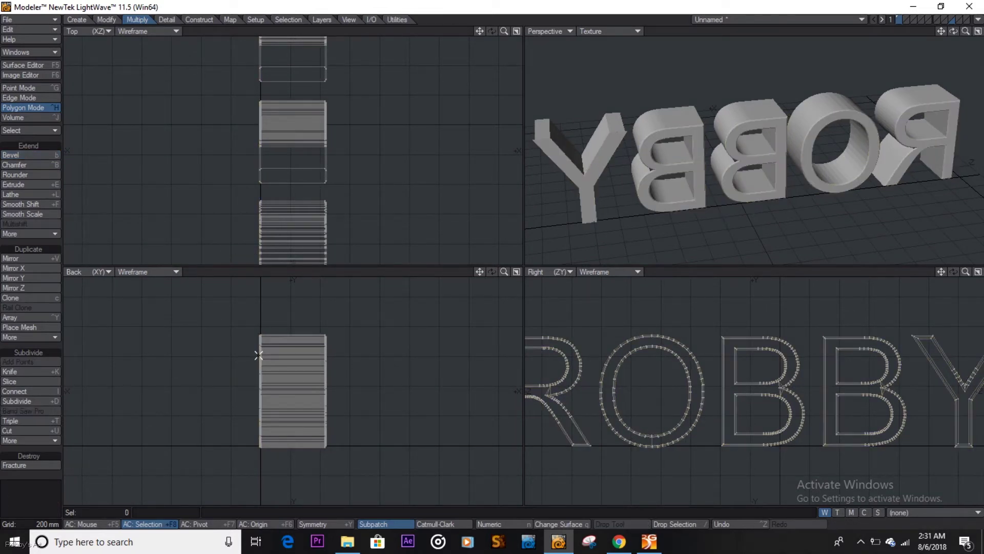
Examine the beveled edges of the whole ROBBY text from the back and from the front
key("a")
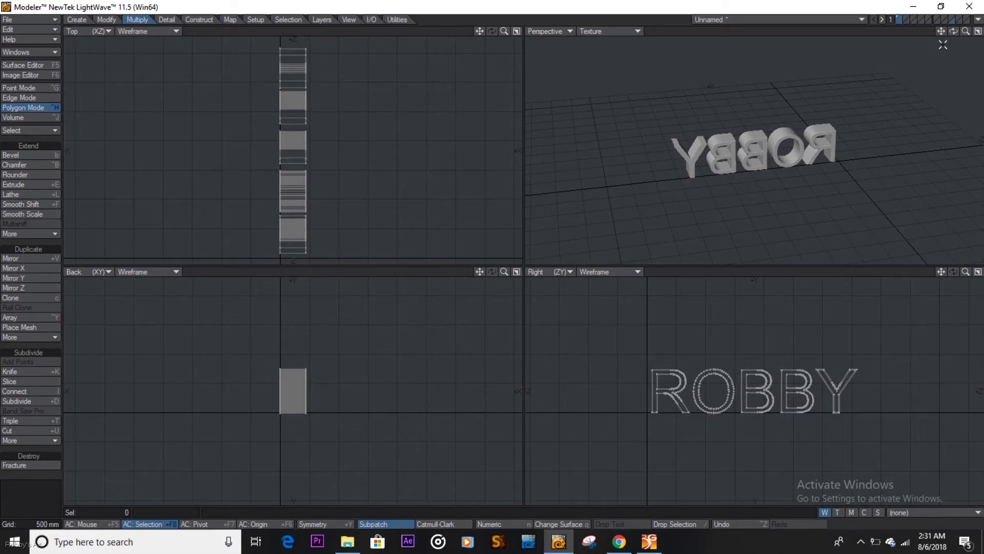
left_click_drag(966, 31, 966, 2)
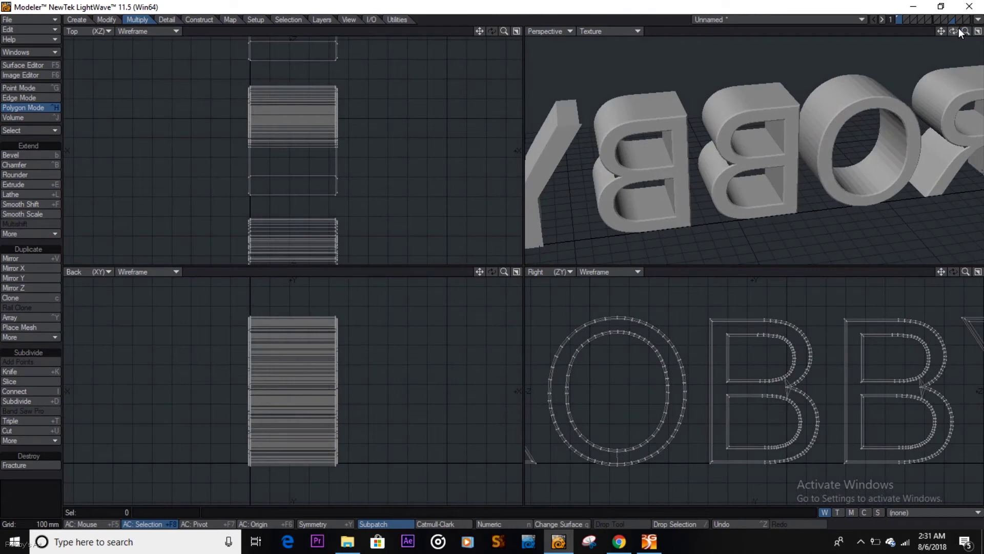
left_click_drag(953, 31, 900, 42)
left_click_drag(966, 31, 941, 32)
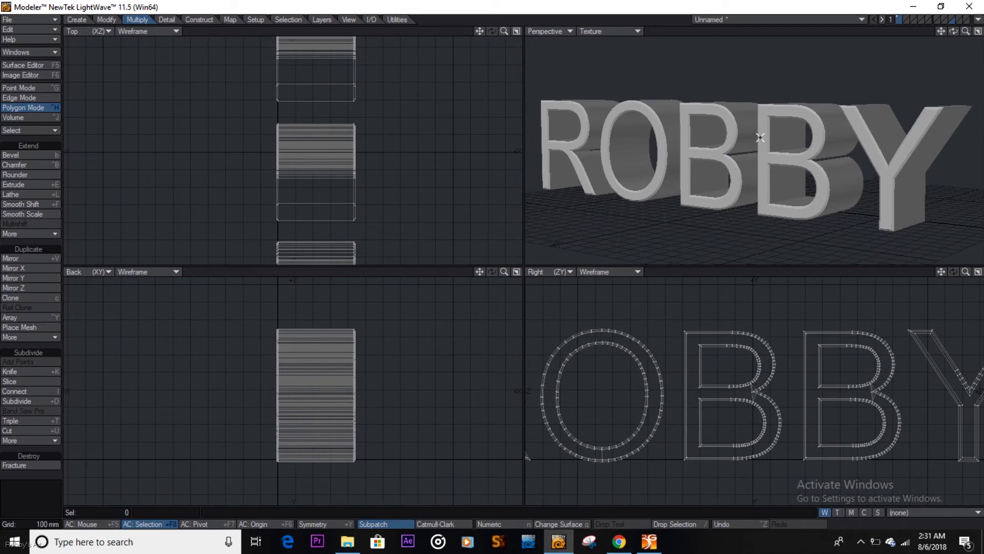